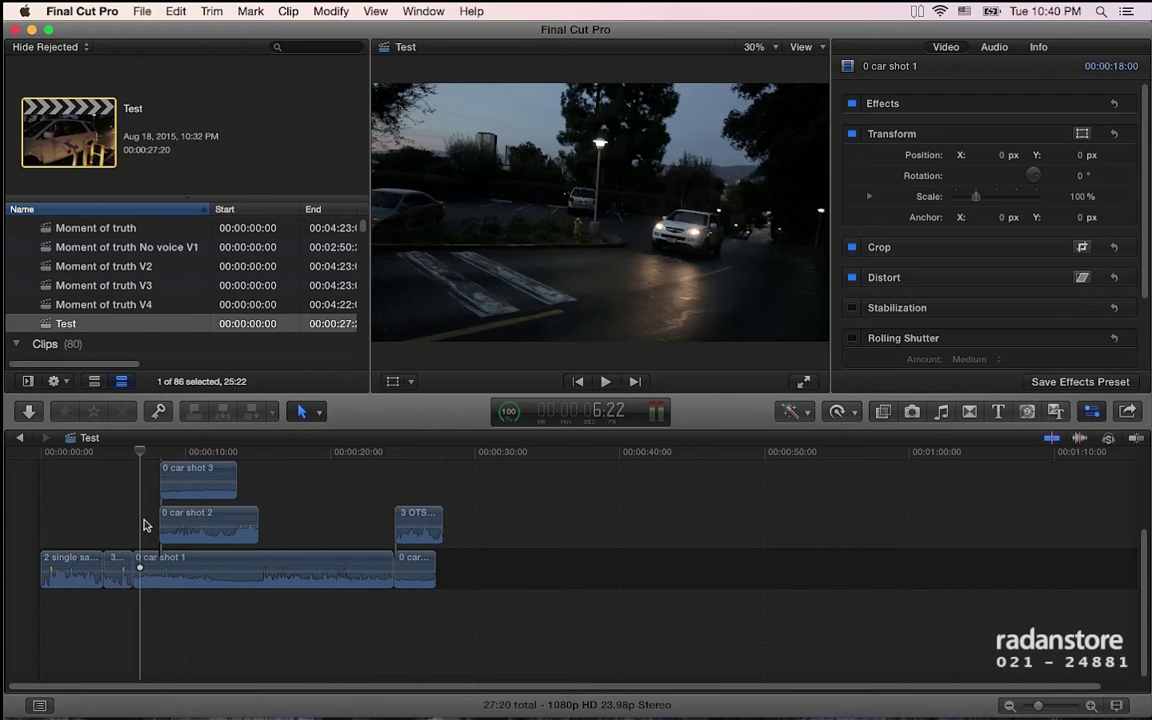
Scroll up to reveal all the stacked car-shot clips in Test and park the playhead at 7:14.
scroll(140, 525, "up", 1)
scroll(138, 525, "up", 2)
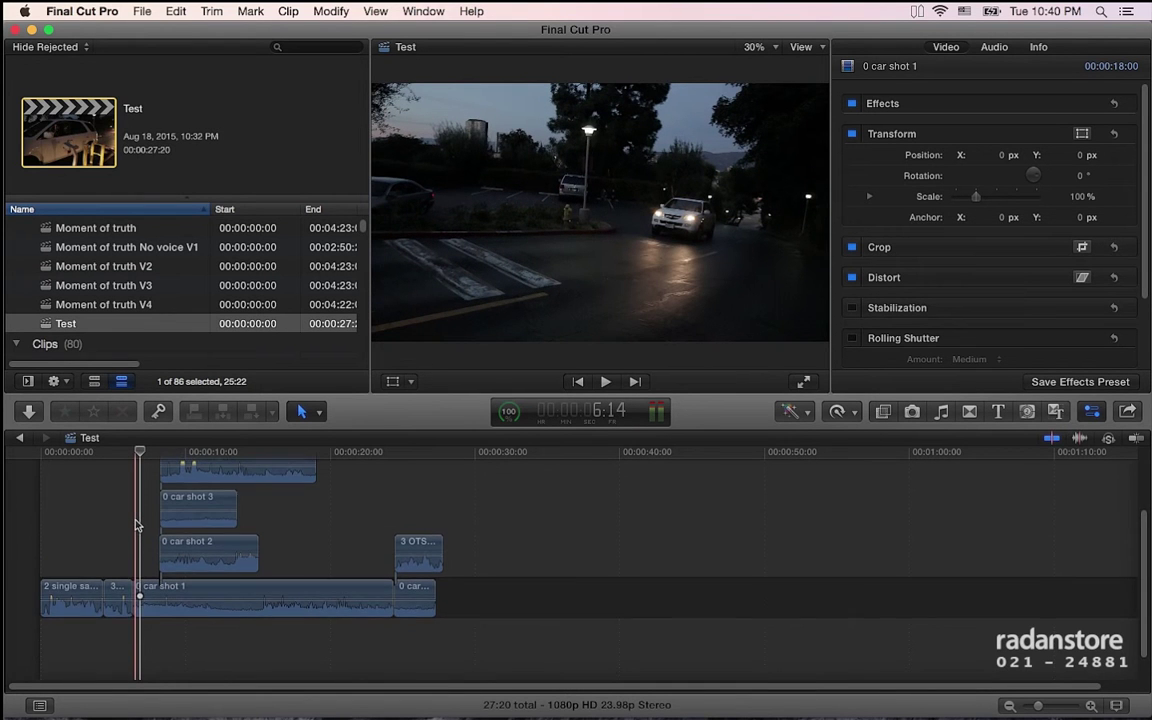
scroll(138, 525, "up", 3)
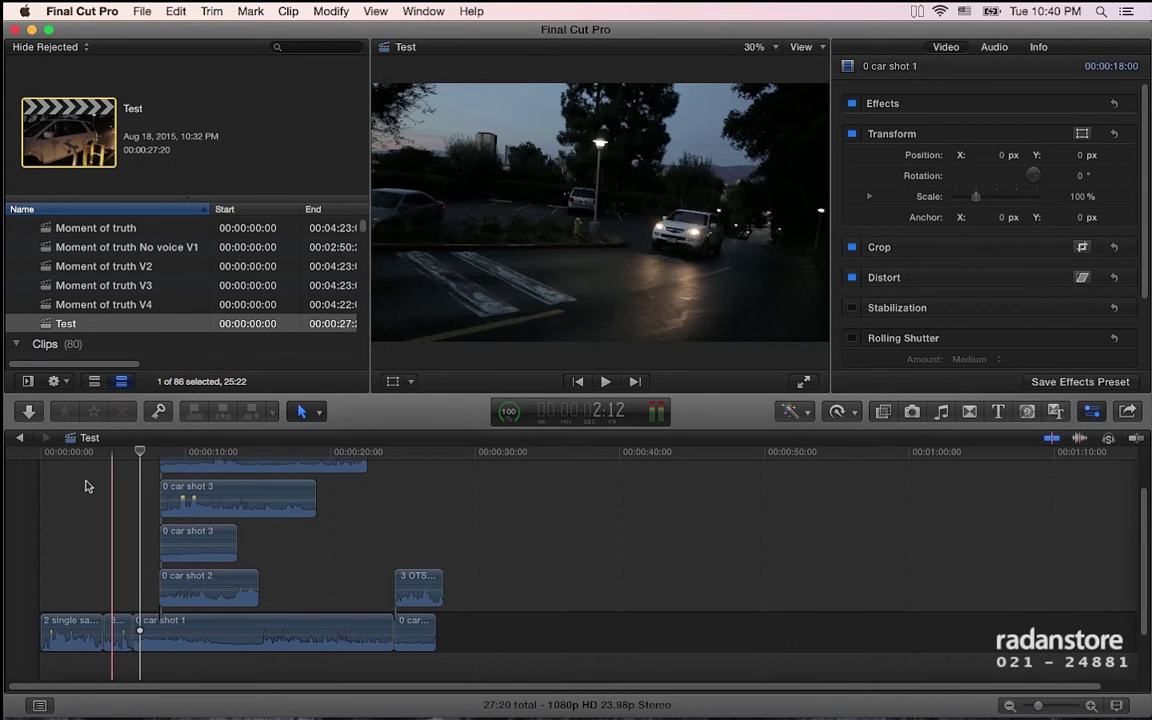
left_click(152, 489)
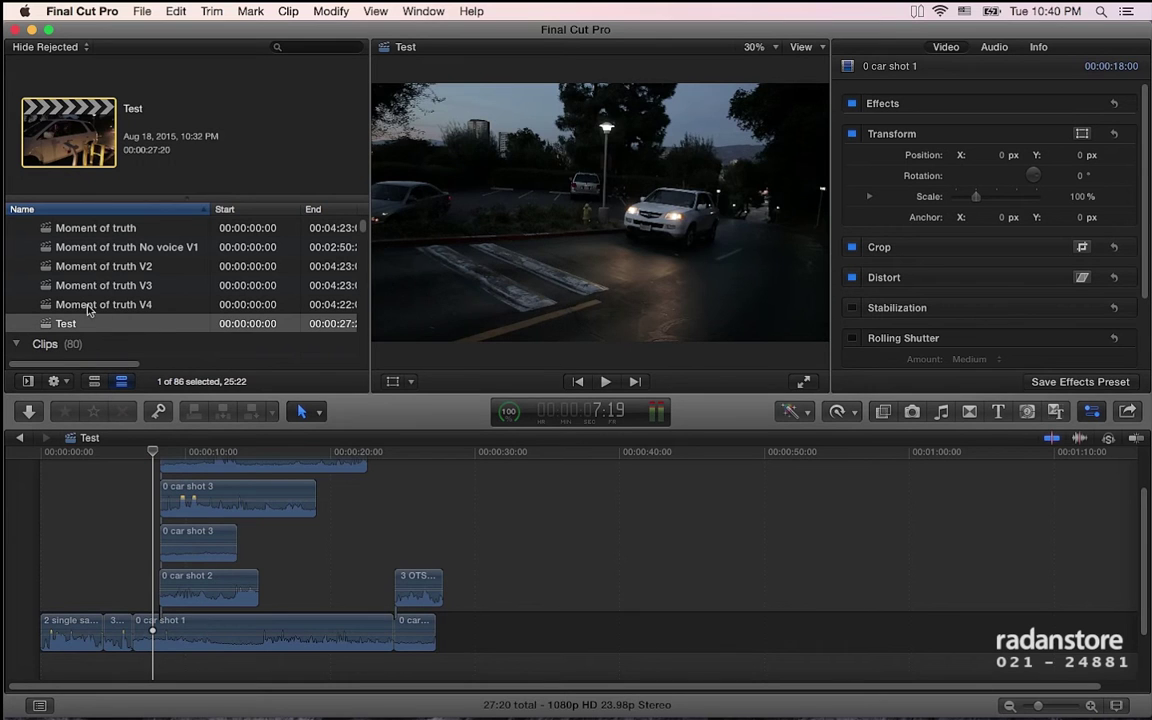
left_click_drag(158, 455, 152, 453)
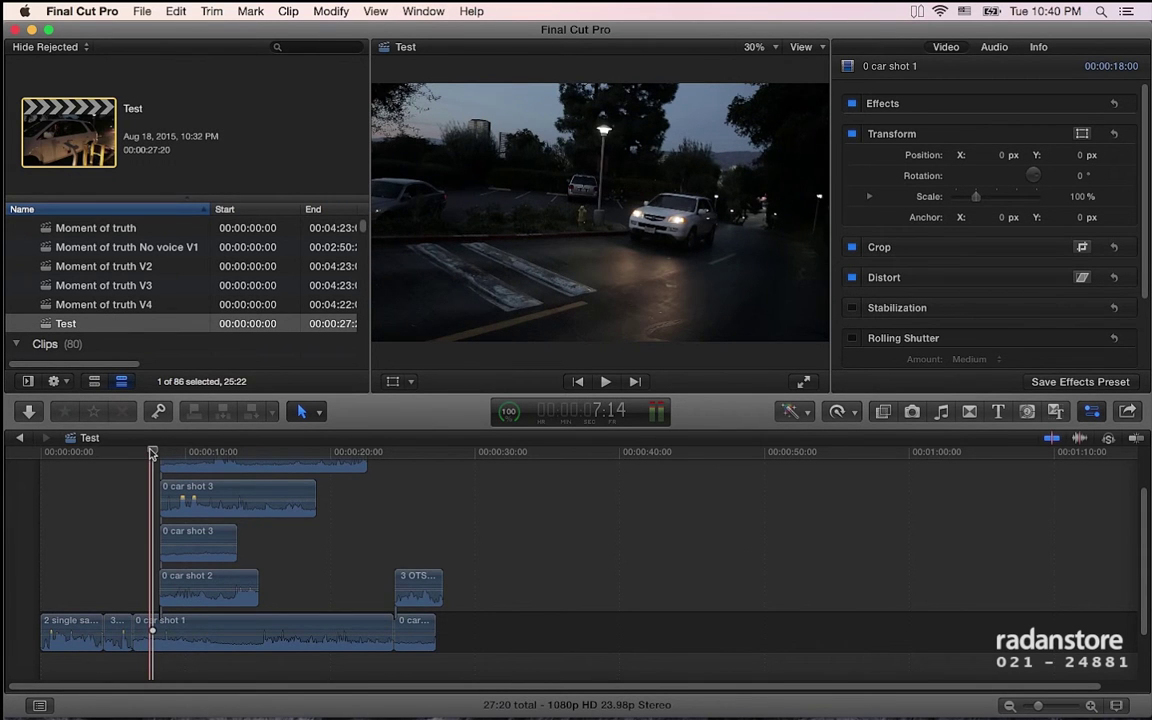
Open Moment of truth V4 with its playhead at 21:23, then return to Test.
double_click(133, 304)
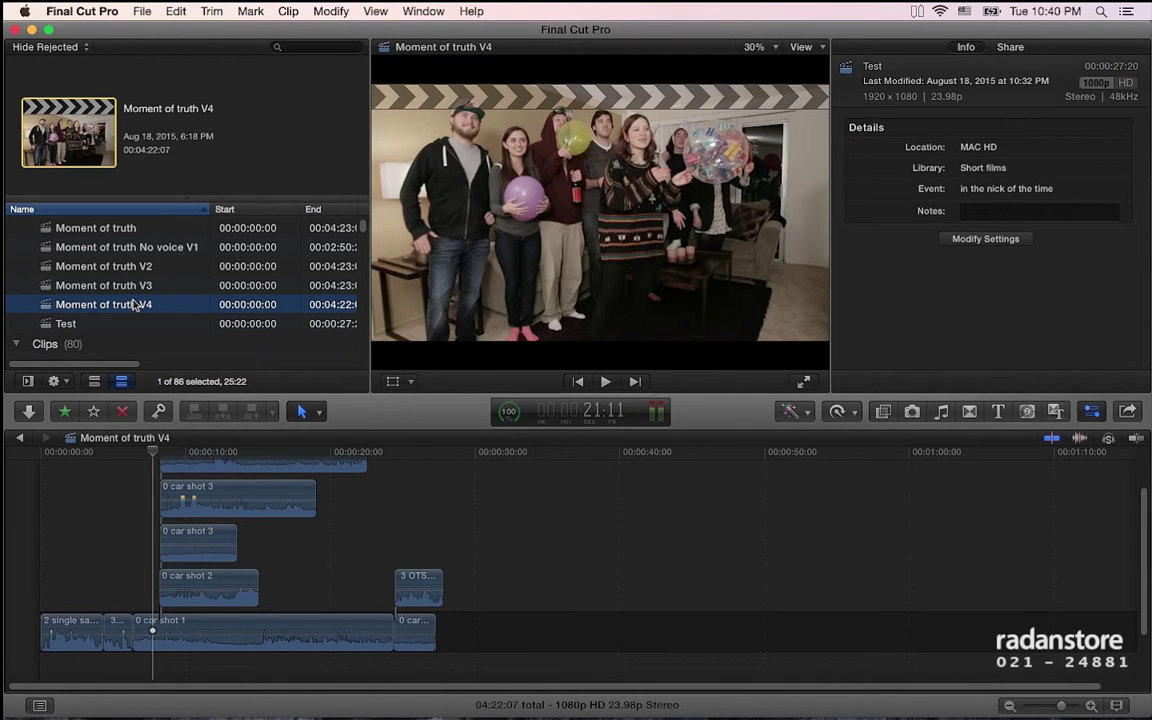
left_click(100, 455)
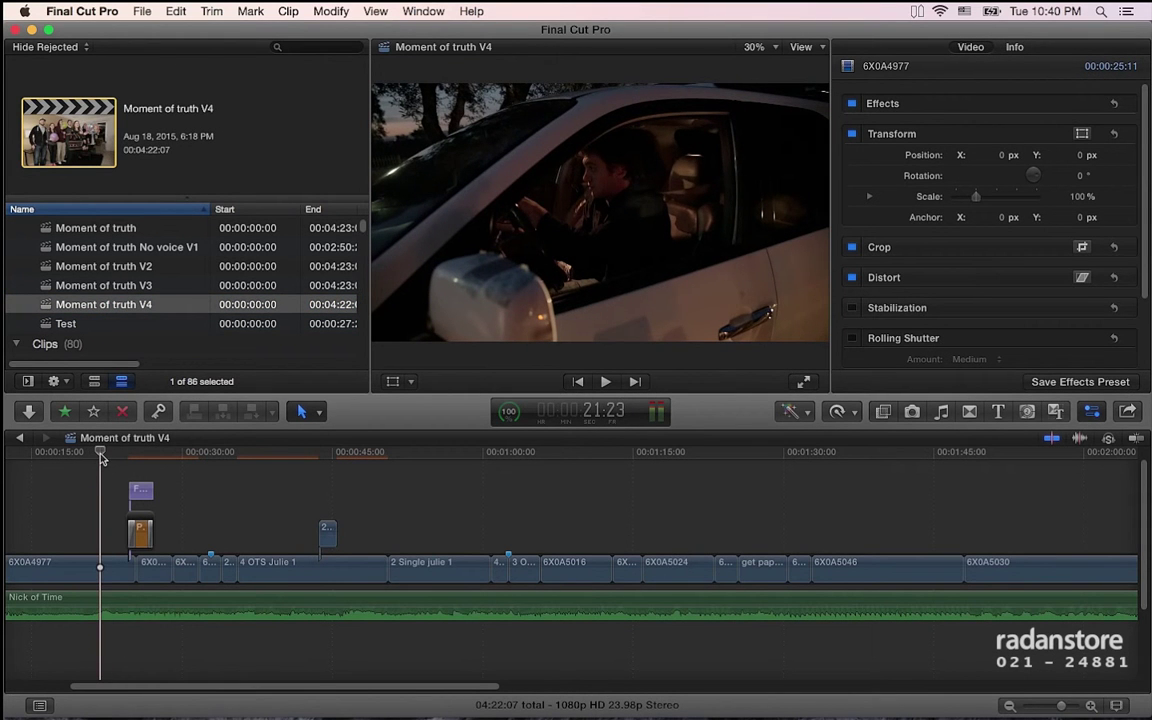
left_click(23, 439)
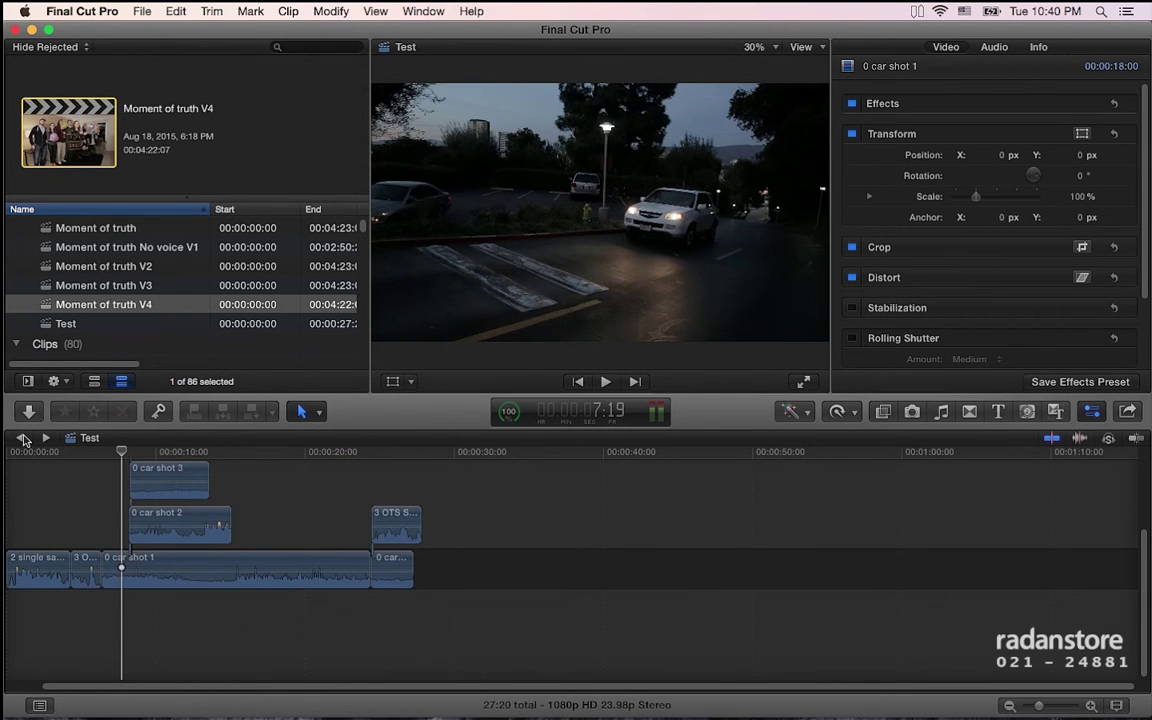
Switch between Test and Moment of truth V4 via timeline history, ending on the earlier-projects list.
left_click(45, 440)
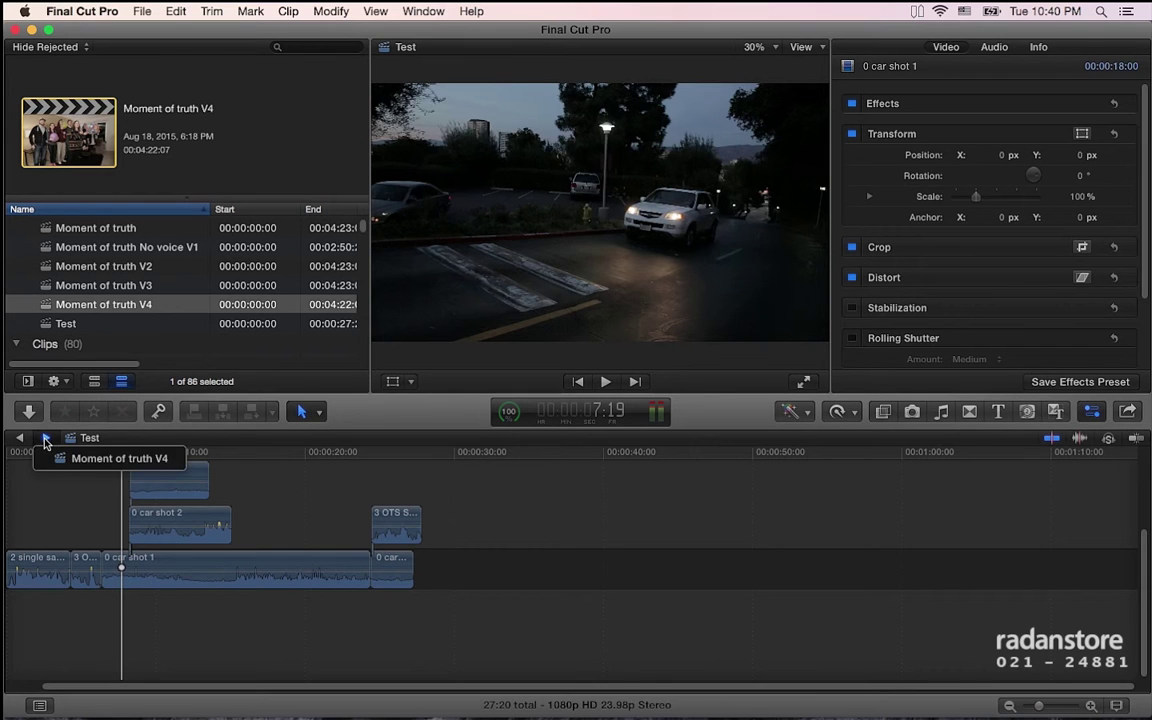
left_click(58, 457)
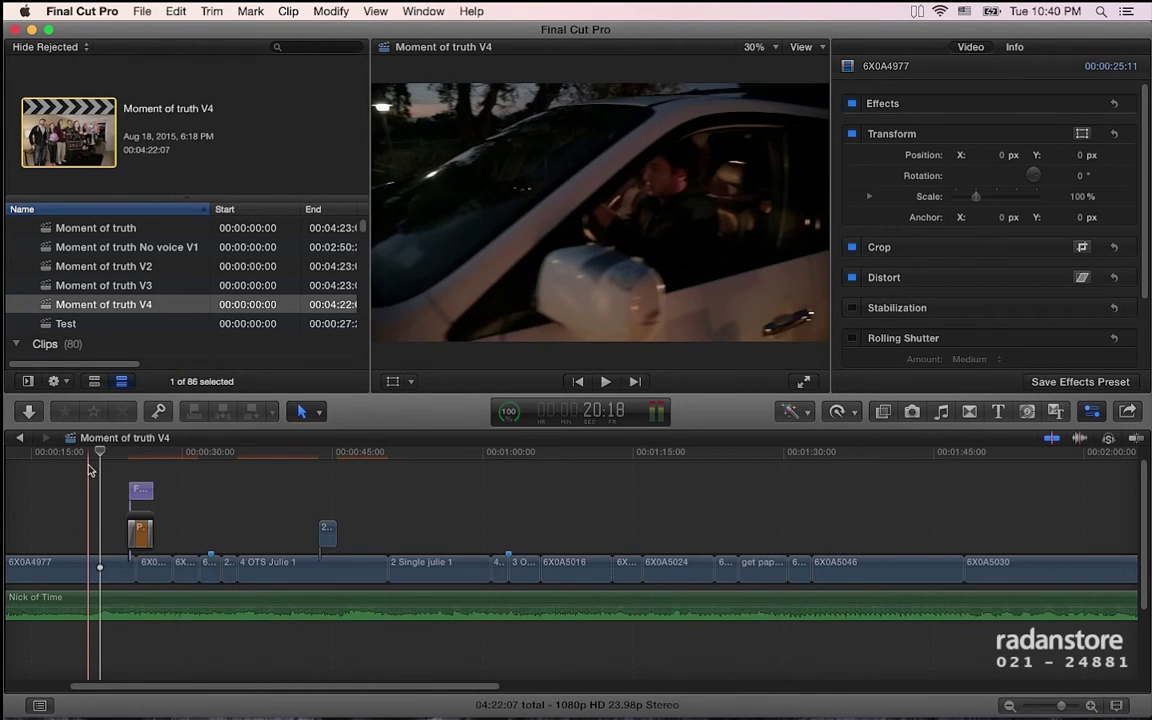
left_click(21, 439)
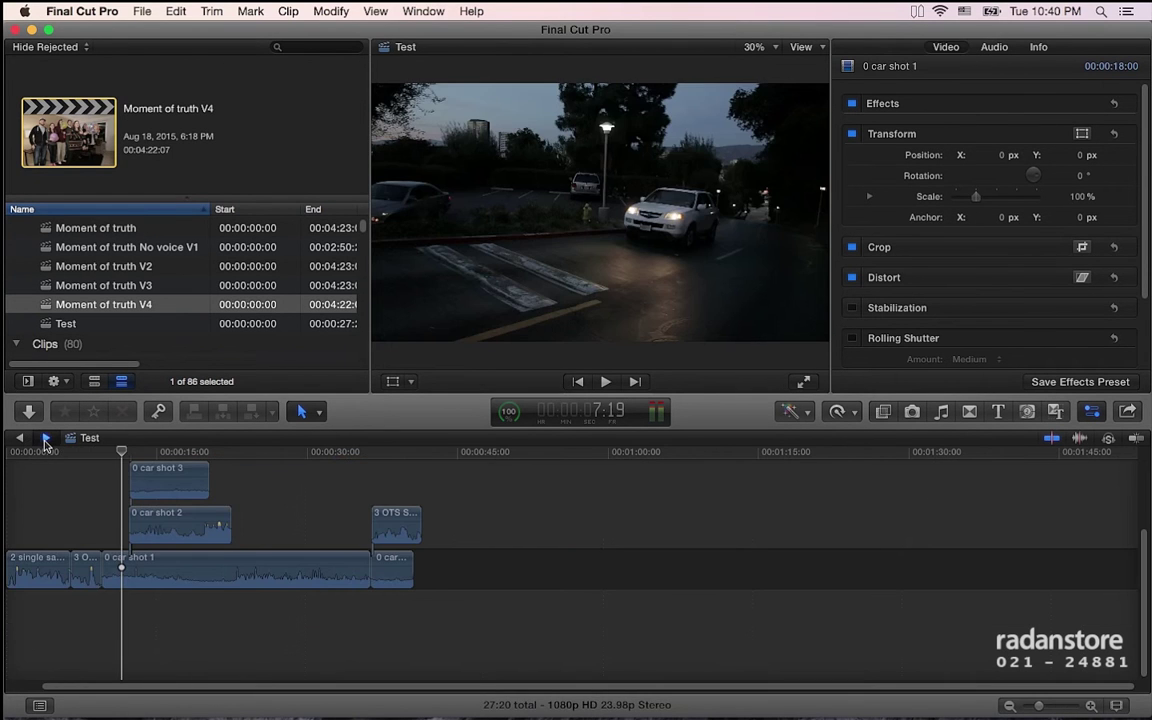
left_click(44, 438)
left_click(22, 441)
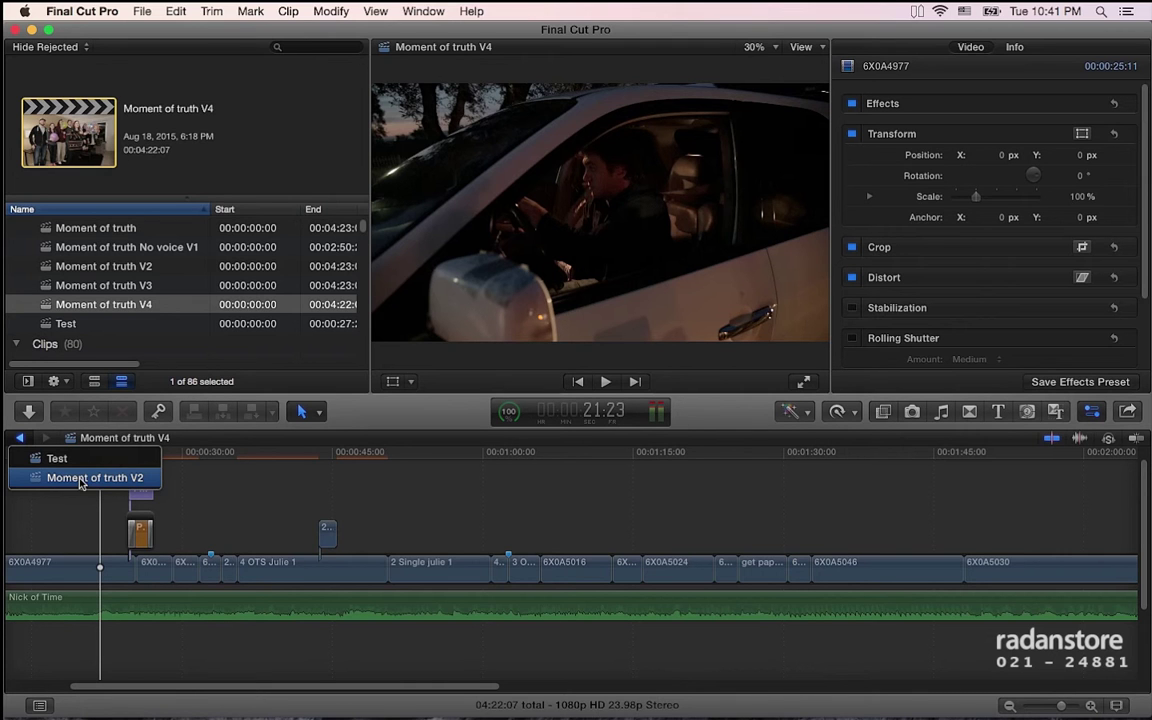
Dismiss the history list, go back to the Test project, and scroll through its stacked car shots.
left_click(216, 450)
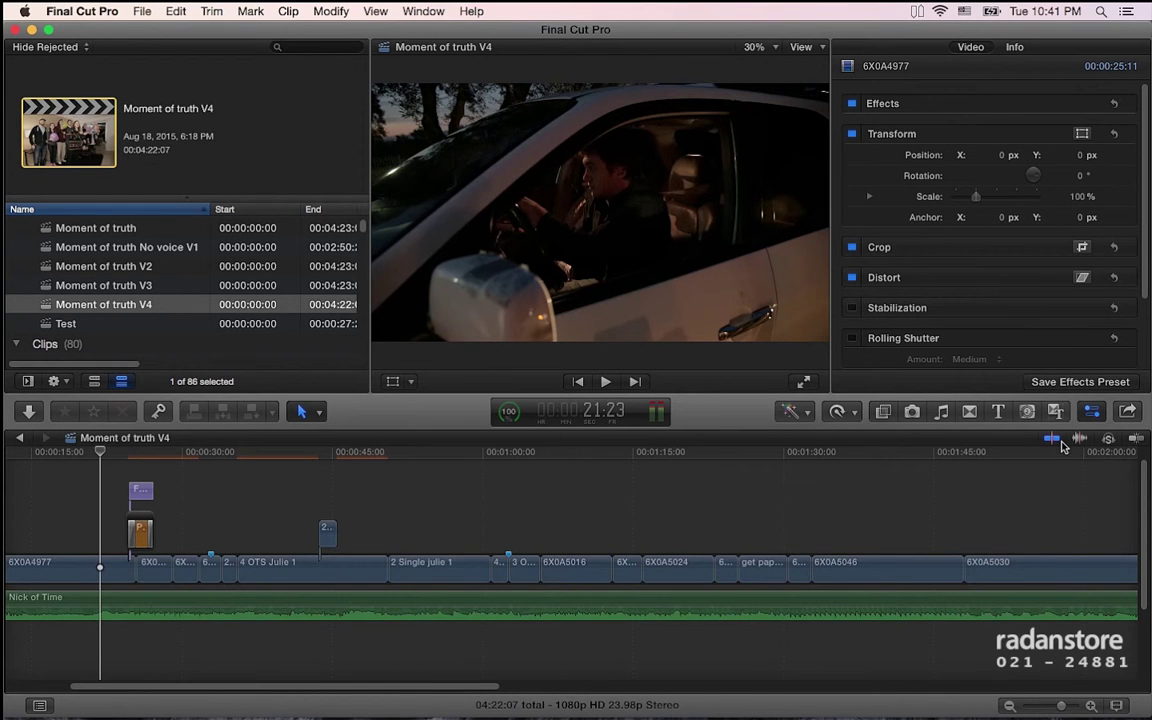
left_click(22, 439)
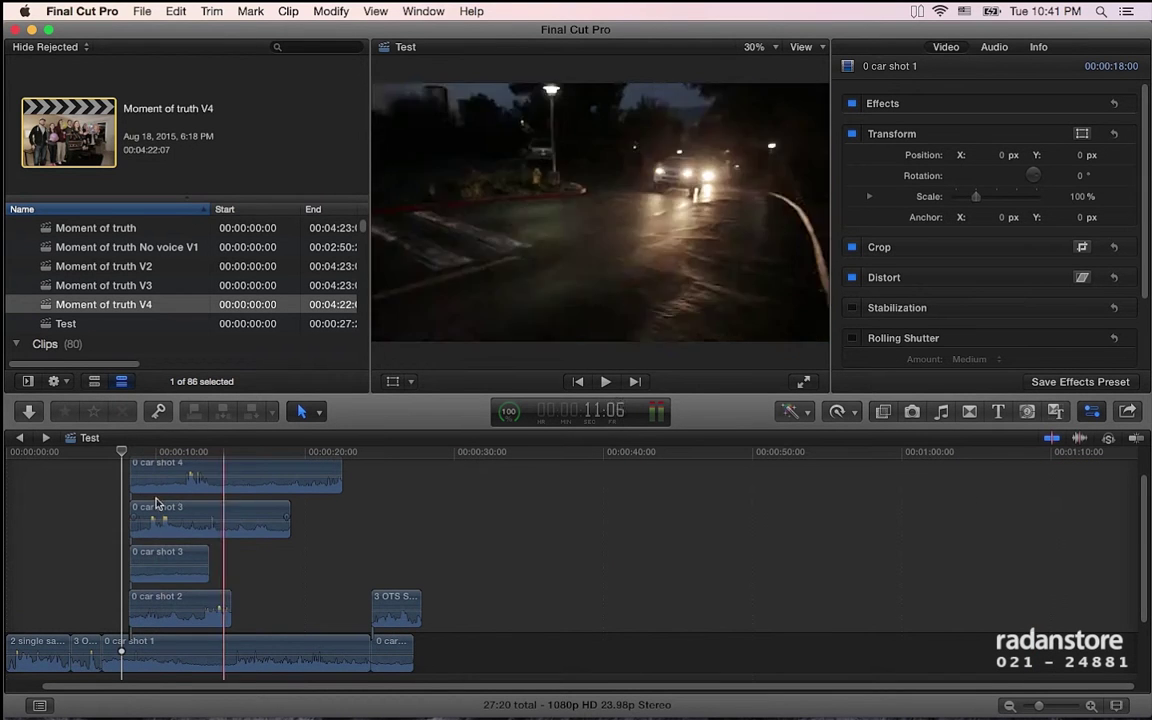
scroll(215, 505, "up", 1)
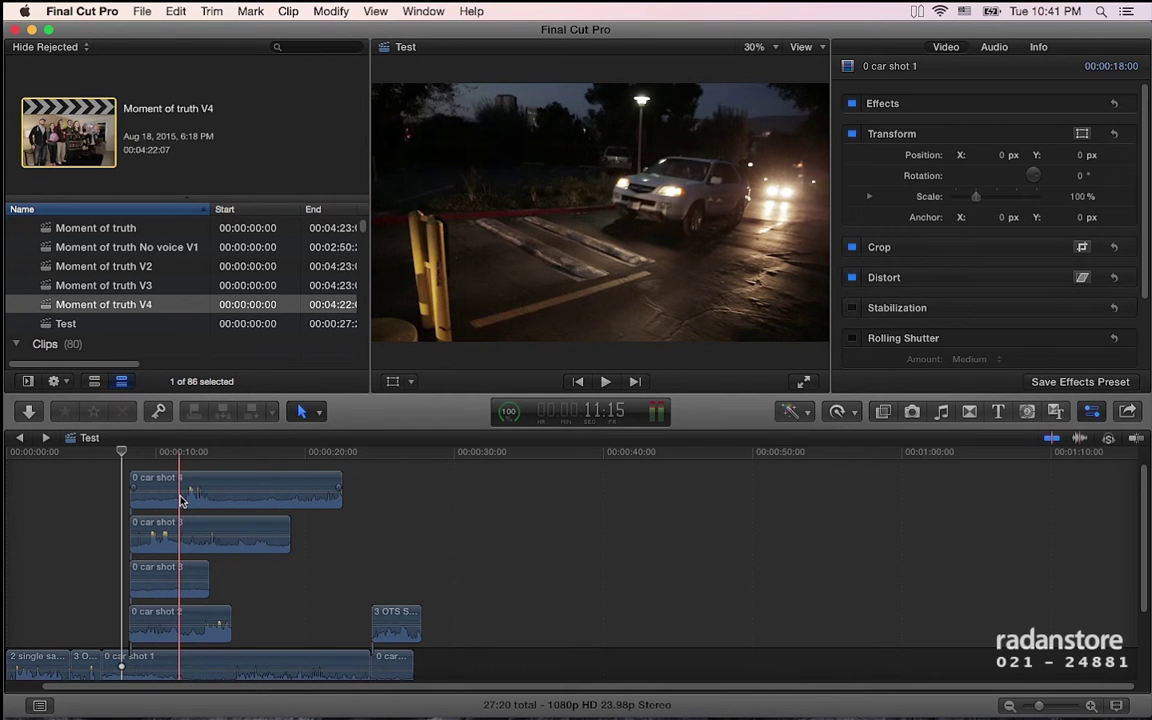
scroll(210, 455, "up", 1)
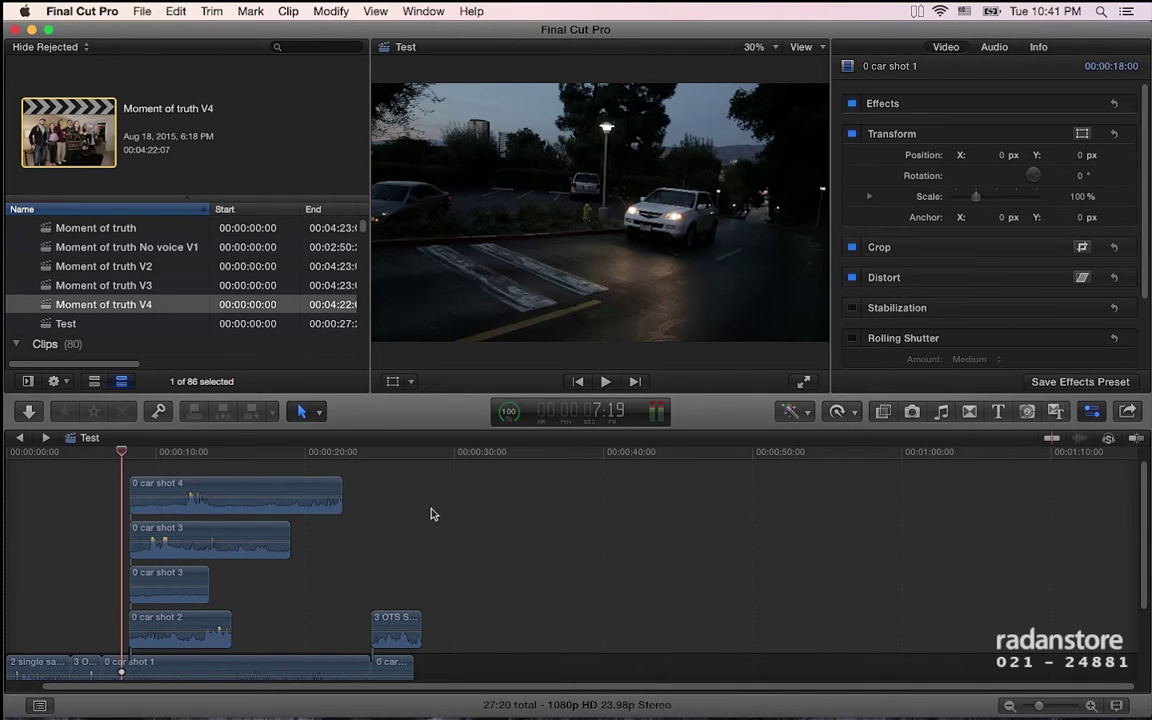
Turn on video and audio skimming and park the Test playhead near the 11-second mark.
left_click_drag(320, 452, 386, 452)
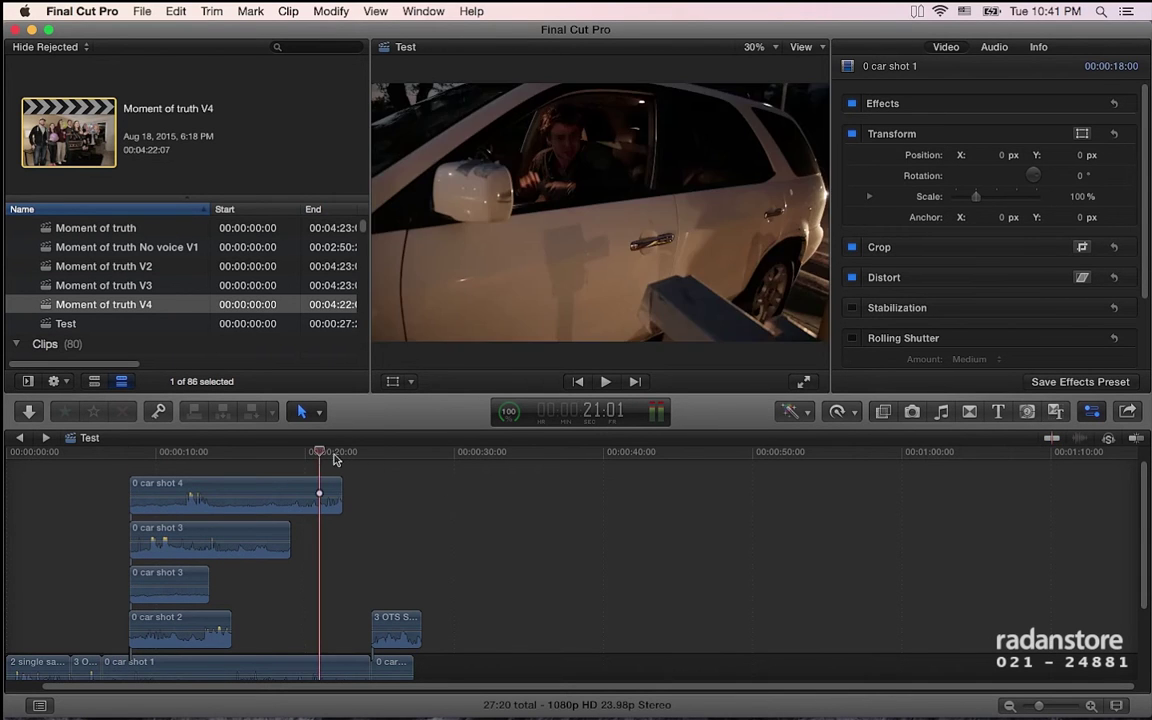
left_click(247, 452)
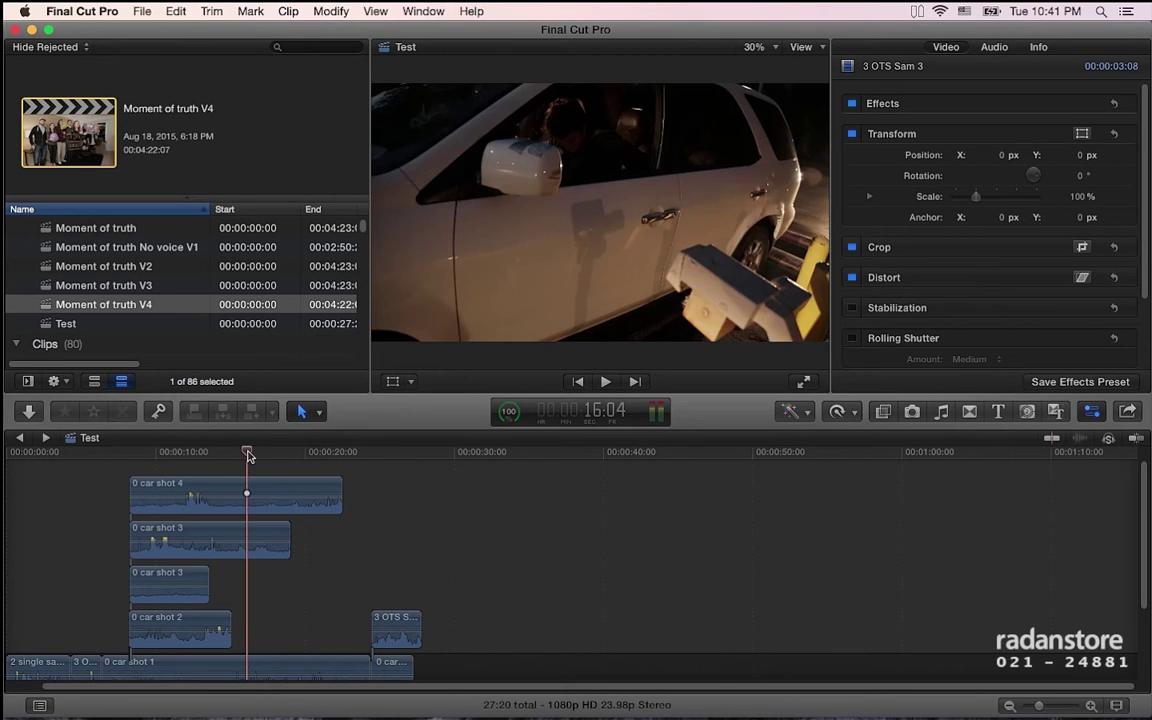
left_click(1051, 439)
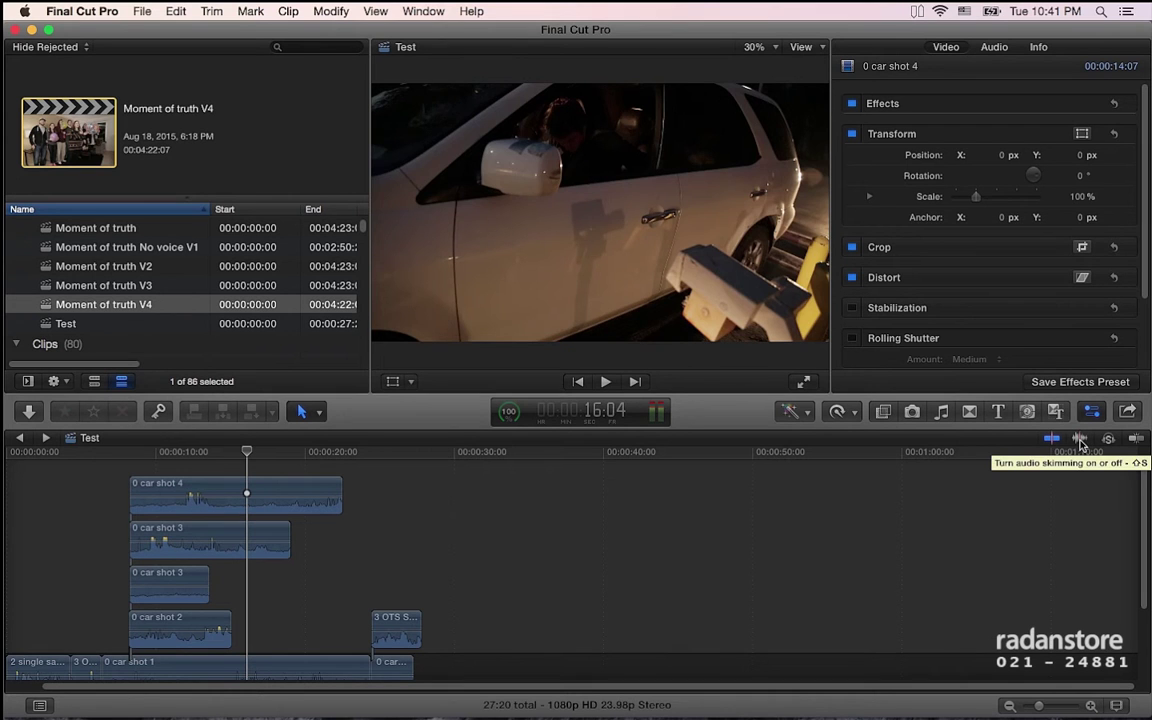
left_click(1080, 442)
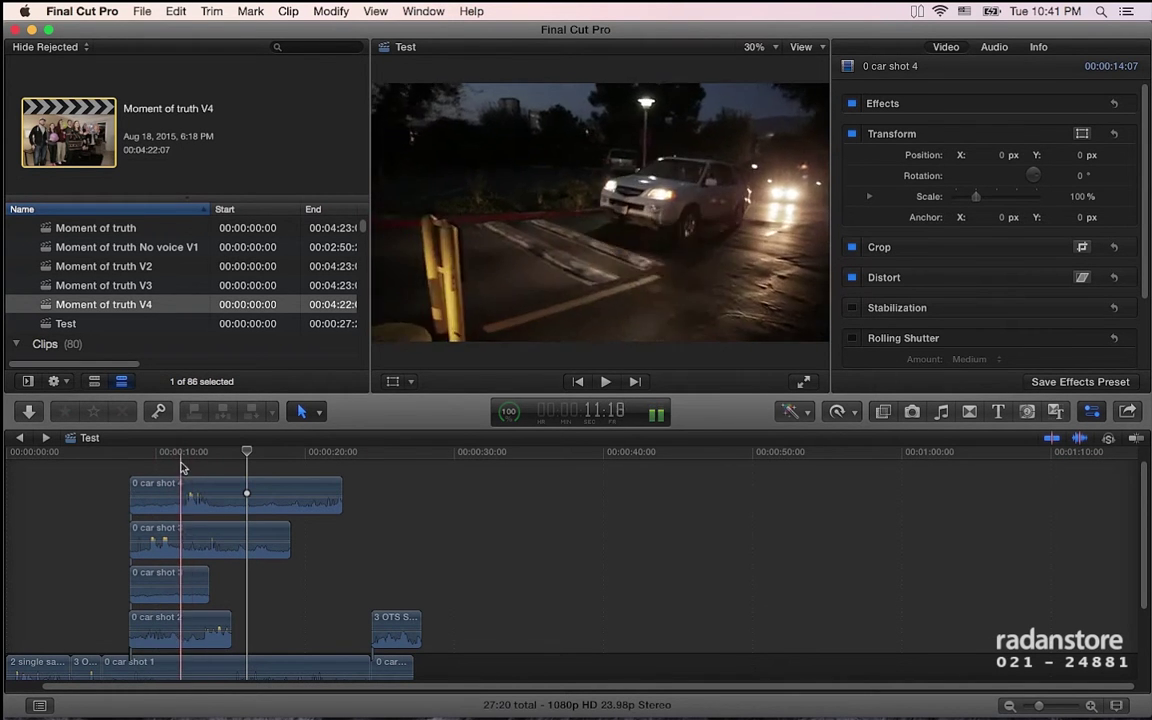
left_click(173, 455)
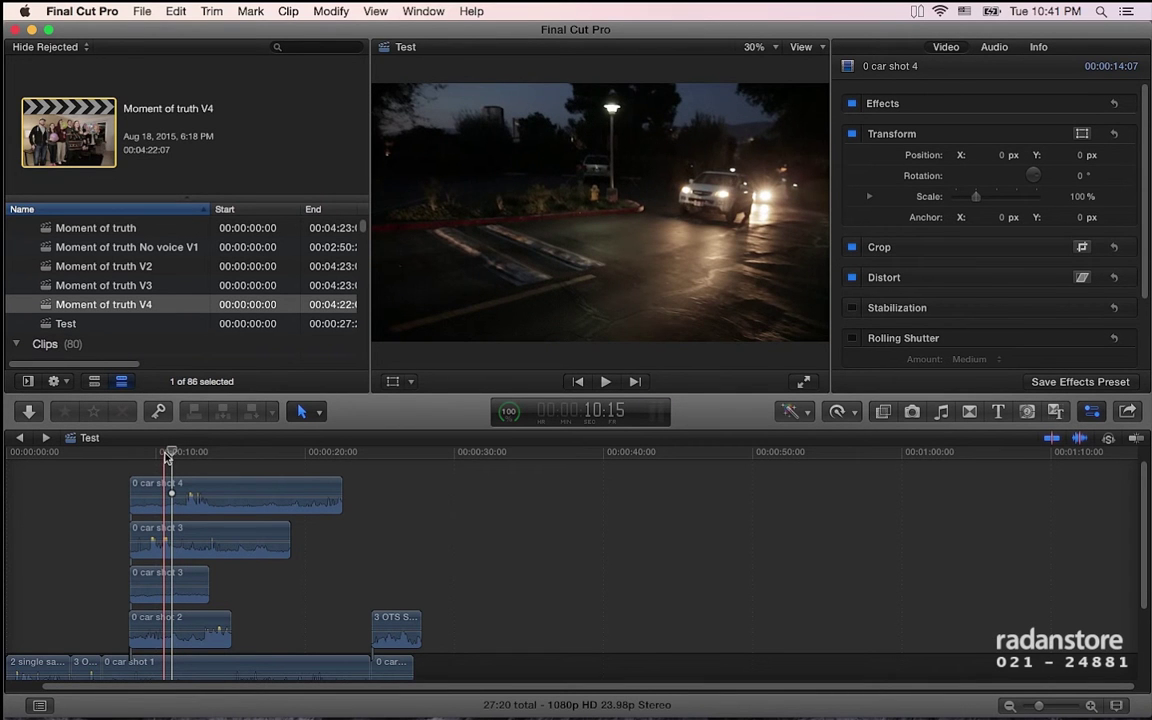
Turn audio skimming off, solo 0 car shot 3, and slide the 3 OTS Sam 3 clip later.
left_click(1079, 439)
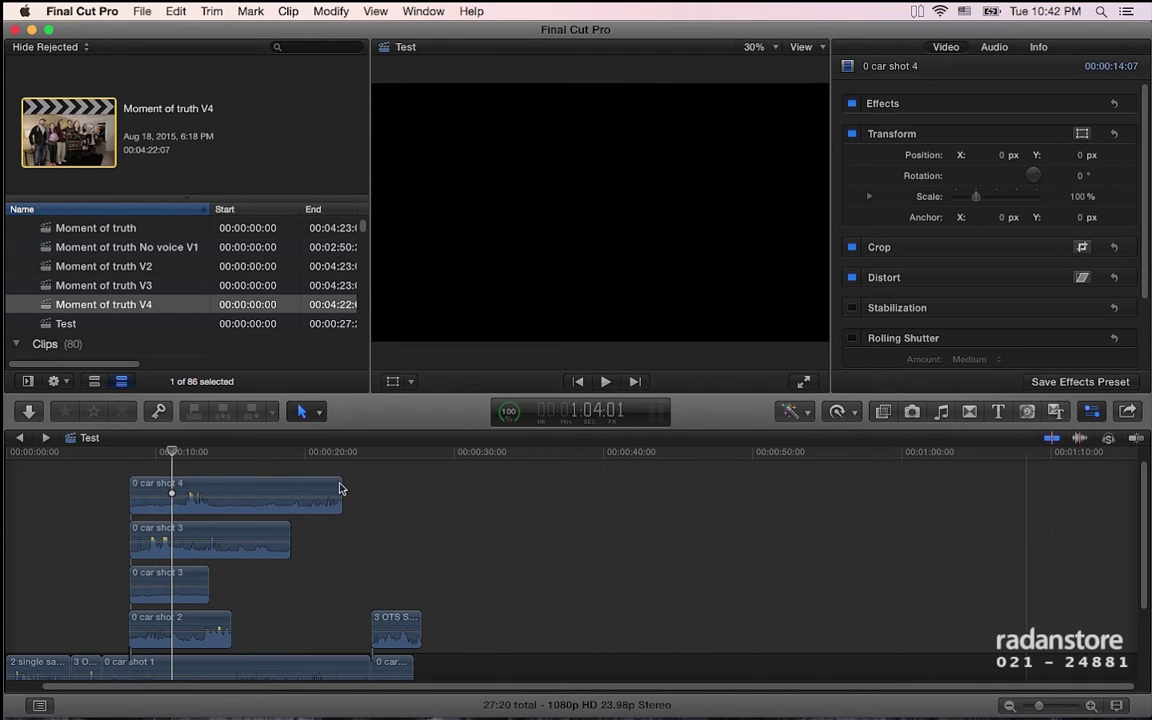
left_click(228, 537)
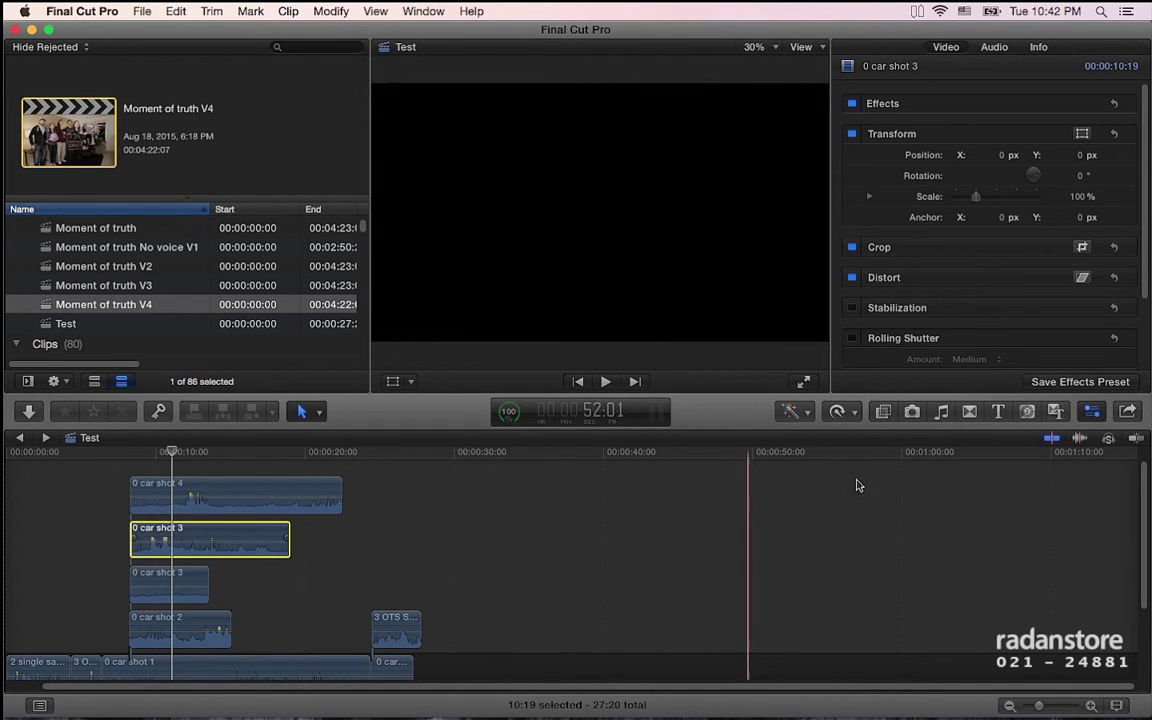
left_click(1107, 441)
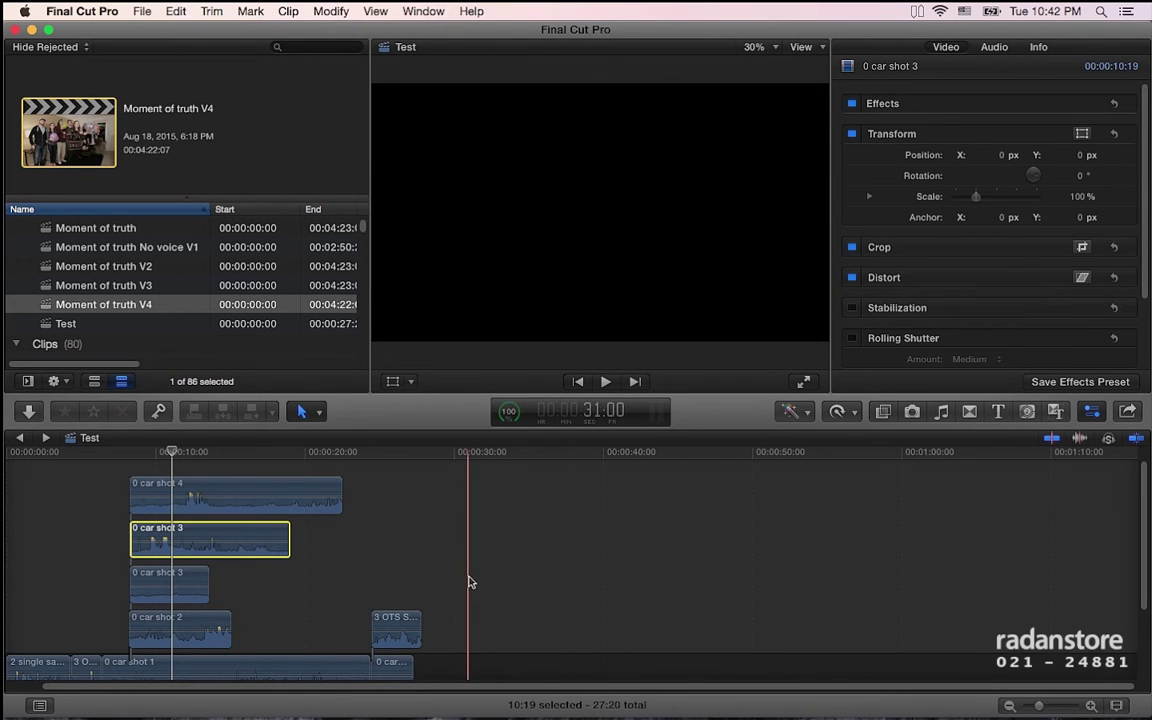
scroll(465, 580, "down", 1)
mouse_move(401, 617)
left_mouse_down()
mouse_move(445, 616)
mouse_move(393, 609)
left_mouse_up()
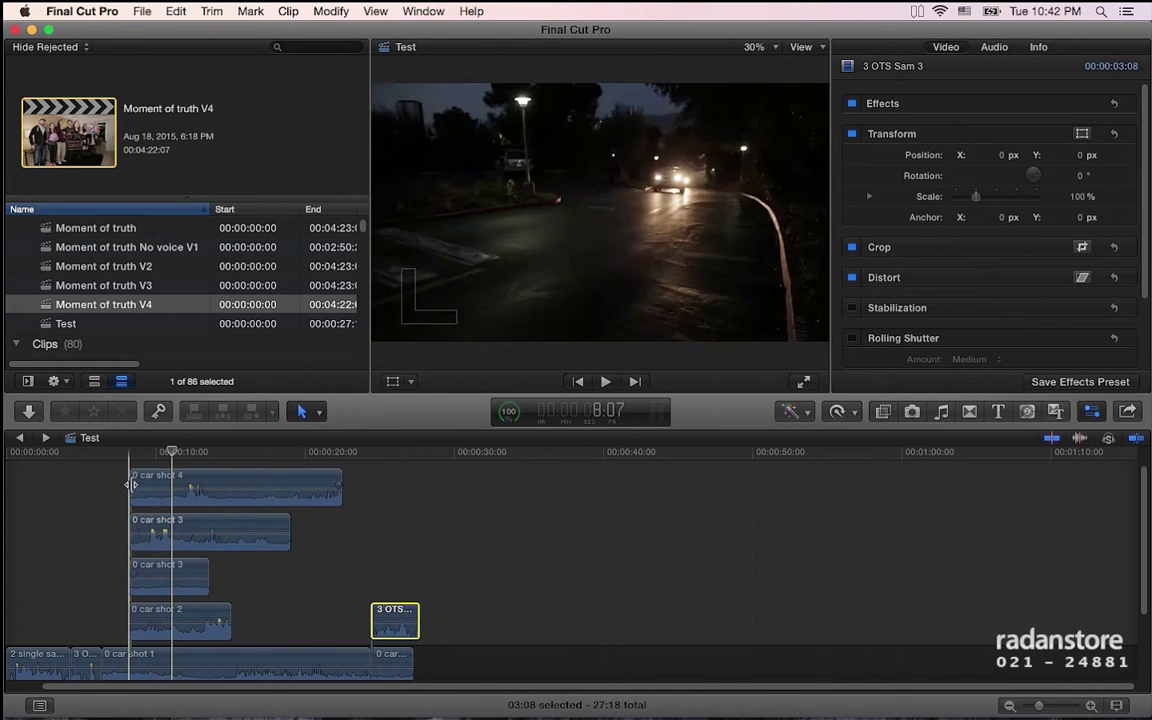
Slide 0 car shot 4 later, then hop back to Moment of truth V2 and forward to Test.
left_click(168, 487)
mouse_move(168, 487)
left_mouse_down()
mouse_move(334, 497)
mouse_move(313, 540)
mouse_move(257, 486)
left_mouse_up()
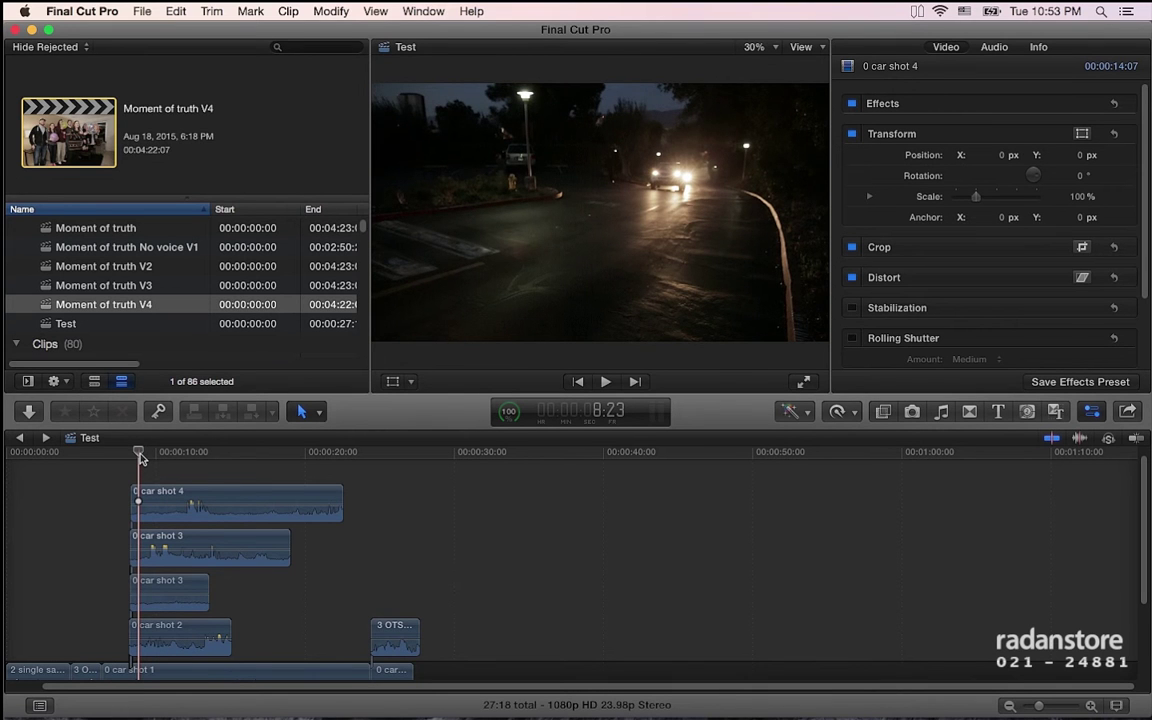
left_click(20, 438)
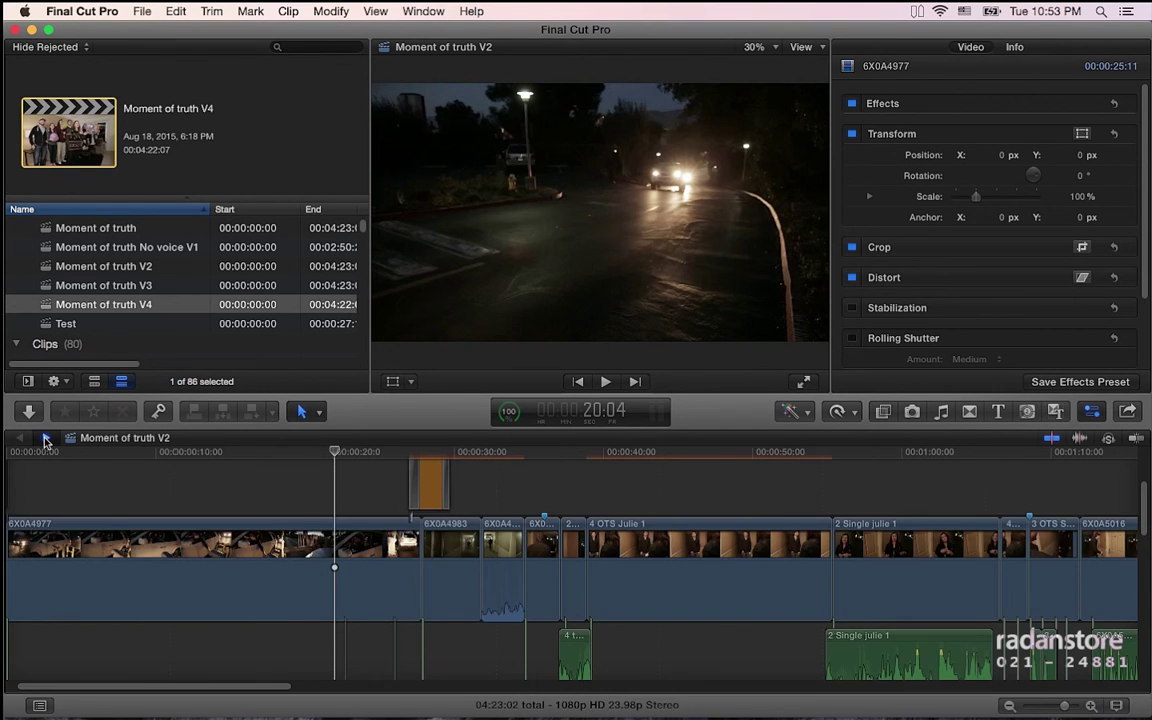
left_click(43, 438)
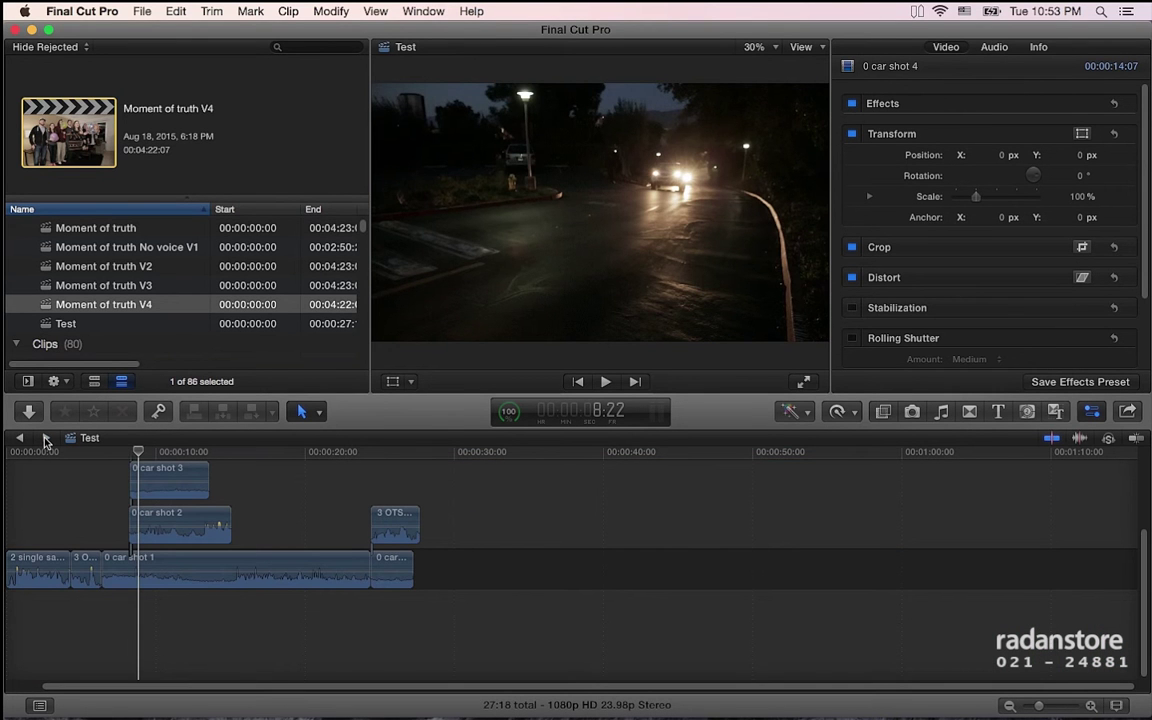
Step back and forth through timeline history with Cmd-[ and Cmd-], then open the input source menu.
key("super+bracketleft")
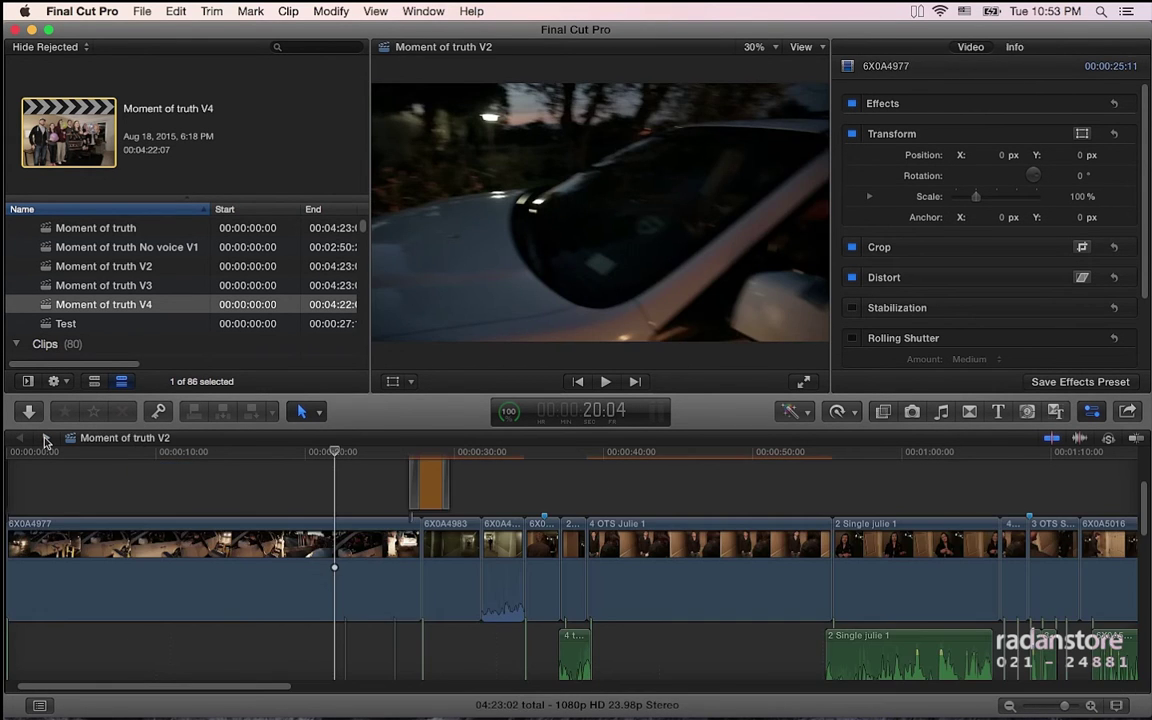
key("super+bracketright")
left_click(964, 11)
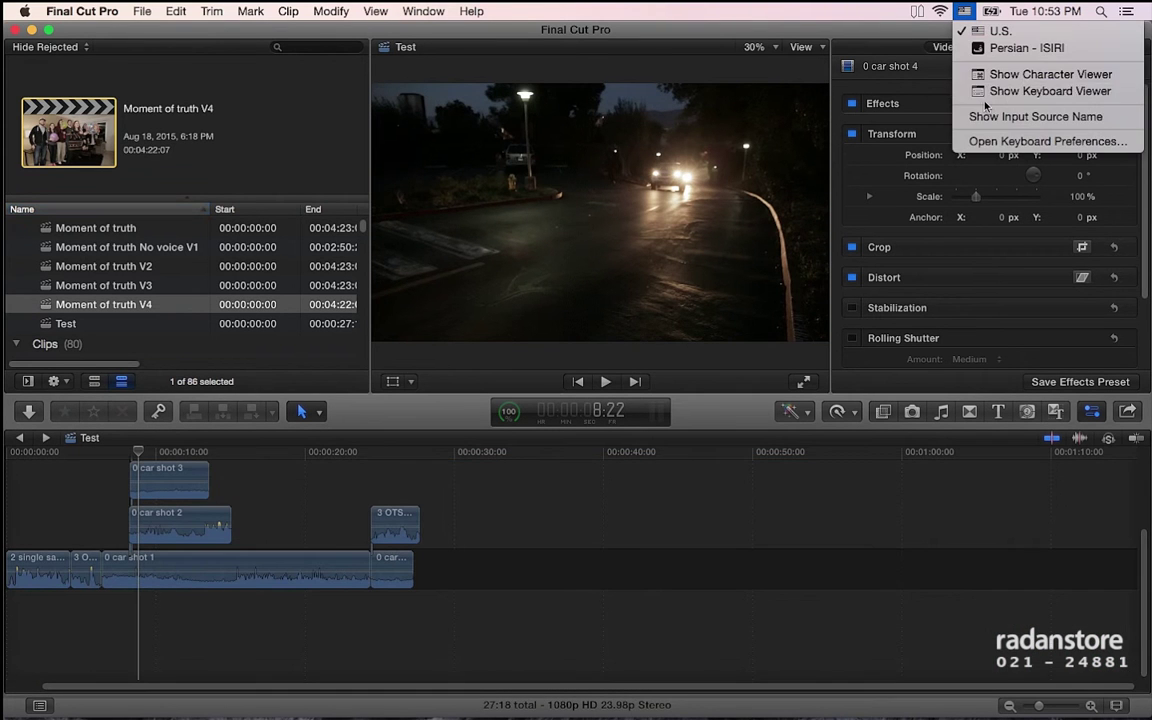
left_click(992, 90)
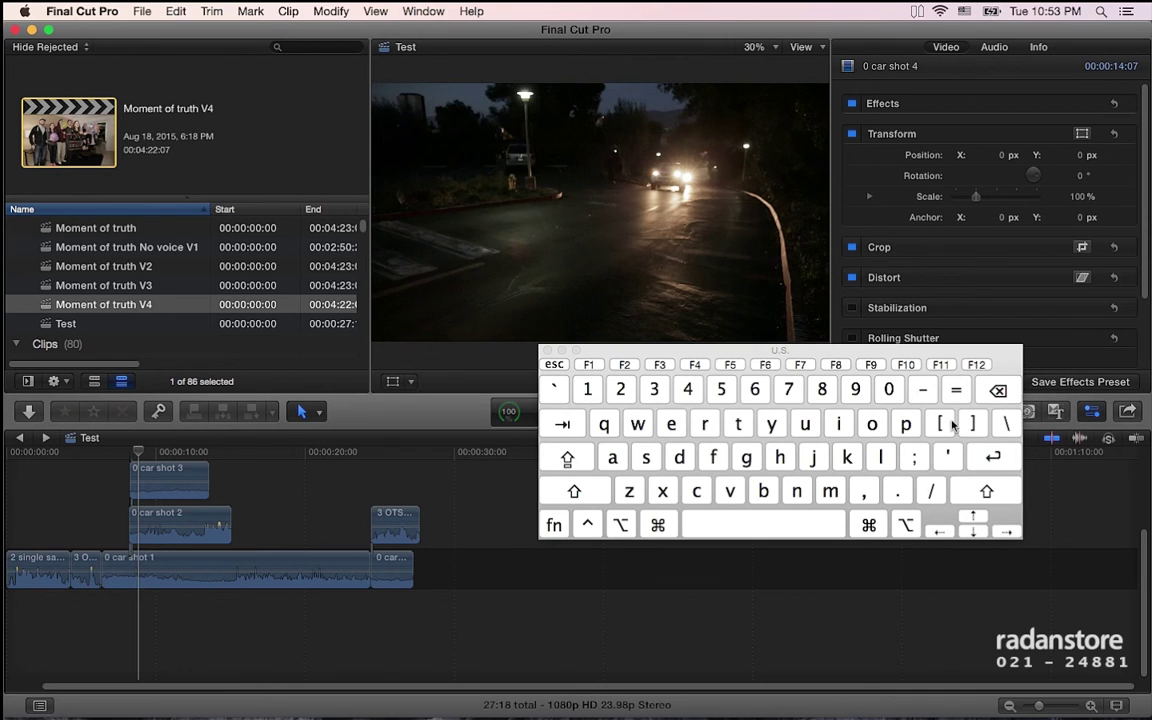
left_click(549, 351)
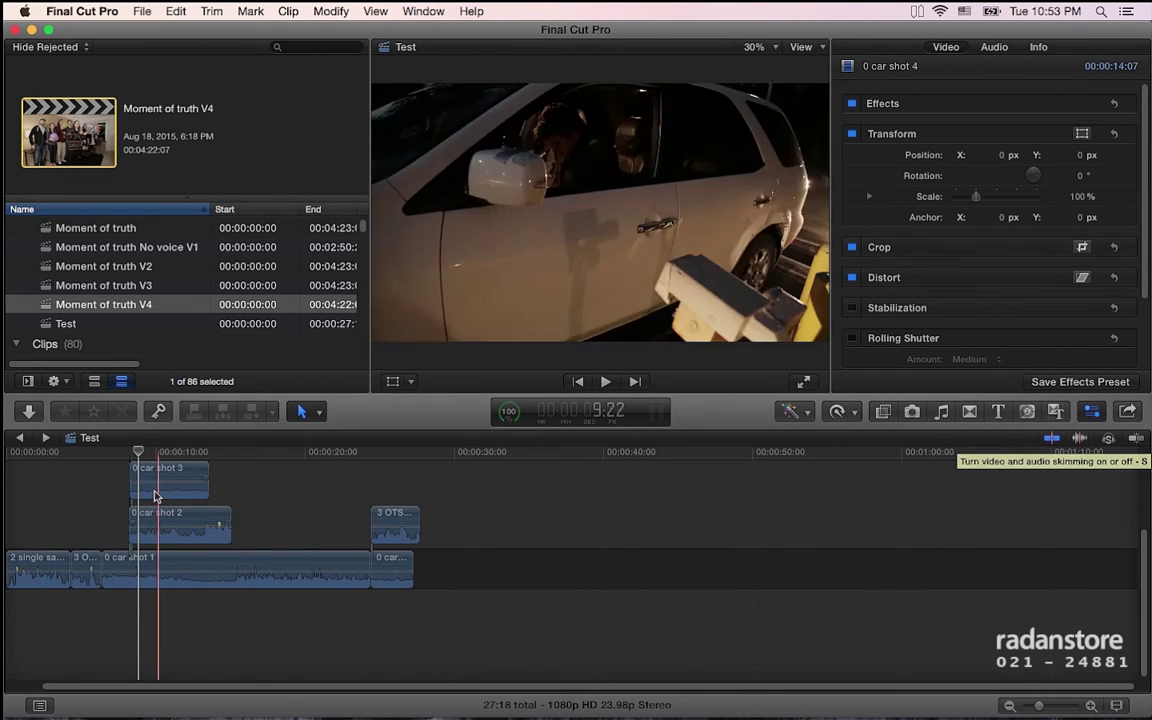
Turn skimming back on and select the 0 car shot 3 clip to preview it.
key("q")
key("s")
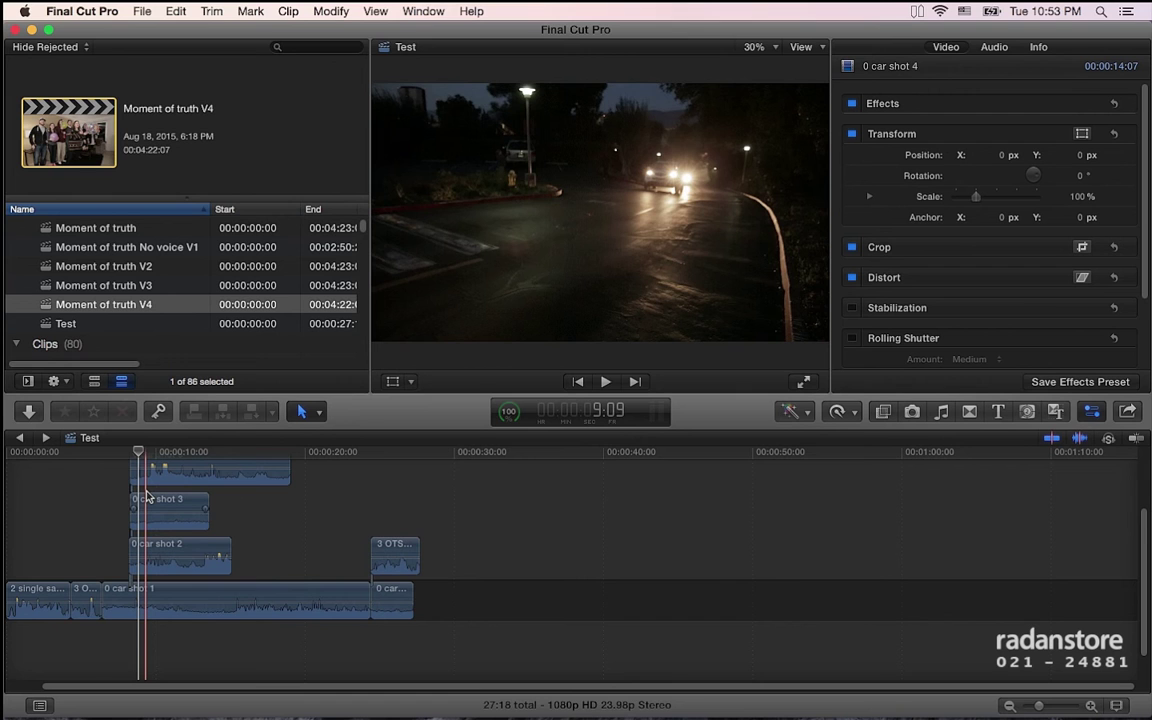
left_click(160, 508)
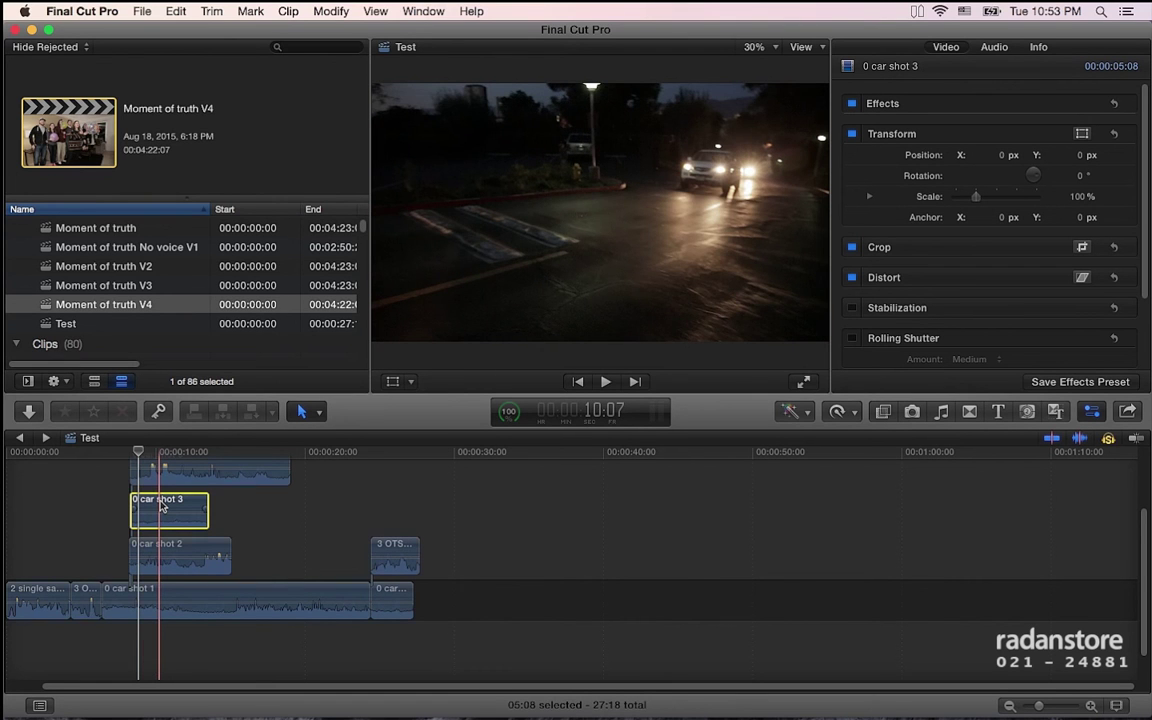